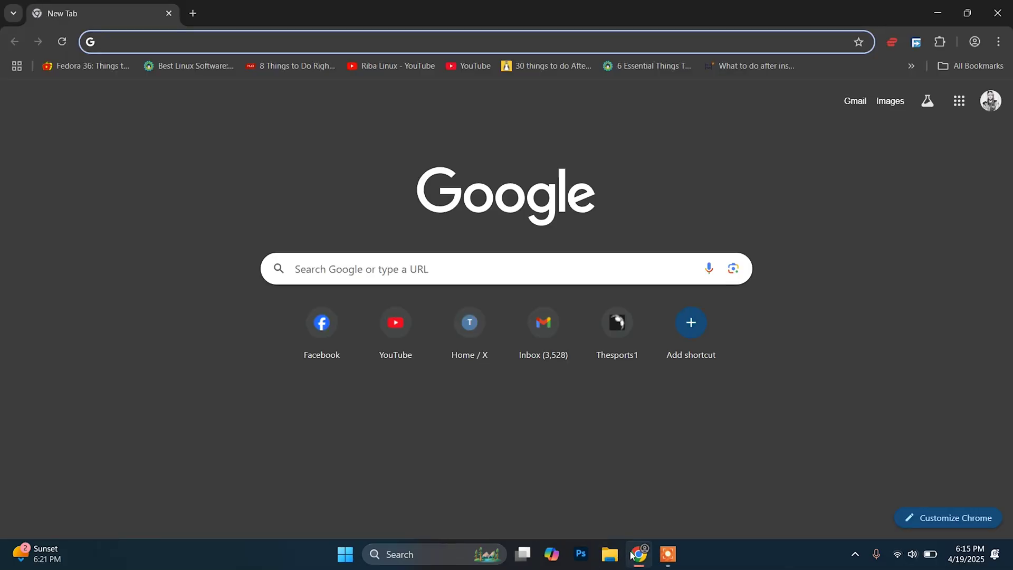
# Enter 192.168.18.1 in Chrome's address bar, accepting the autocomplete suggestion, and load the router login page.
pyautogui.click(245, 42)
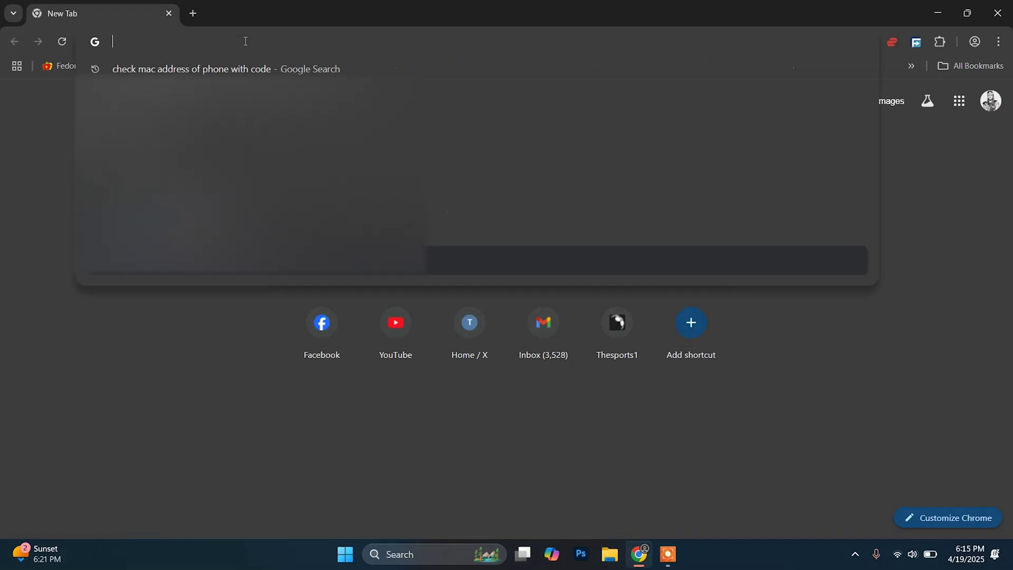
pyautogui.write('1')
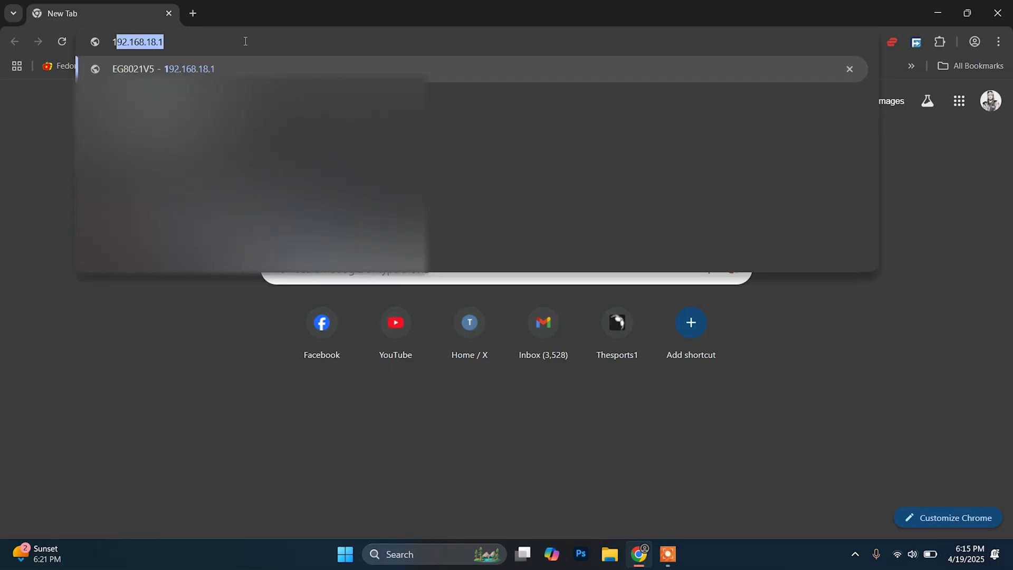
pyautogui.write('2.1')
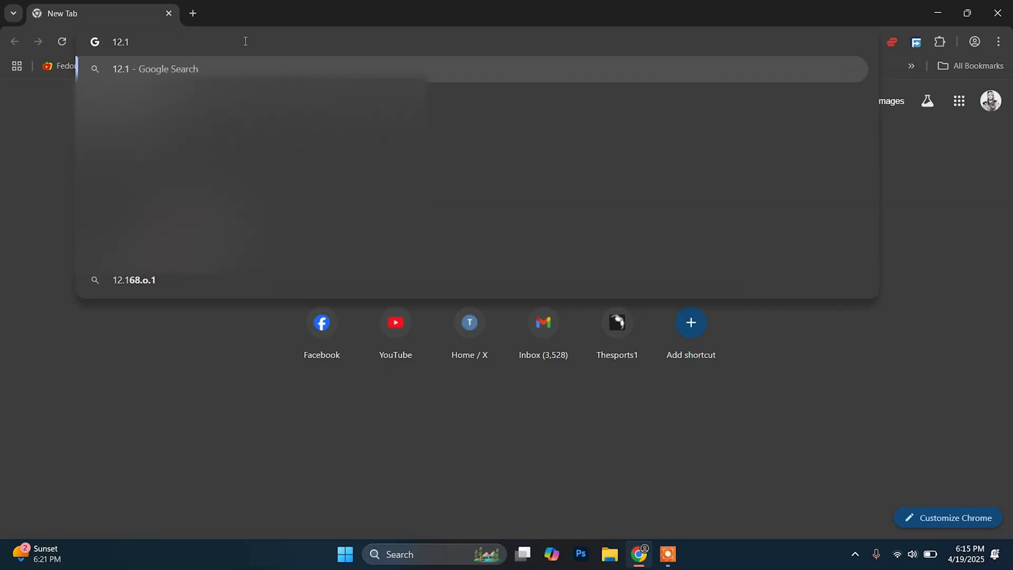
pyautogui.press('BackSpace')
pyautogui.press('BackSpace')
pyautogui.press('BackSpace')
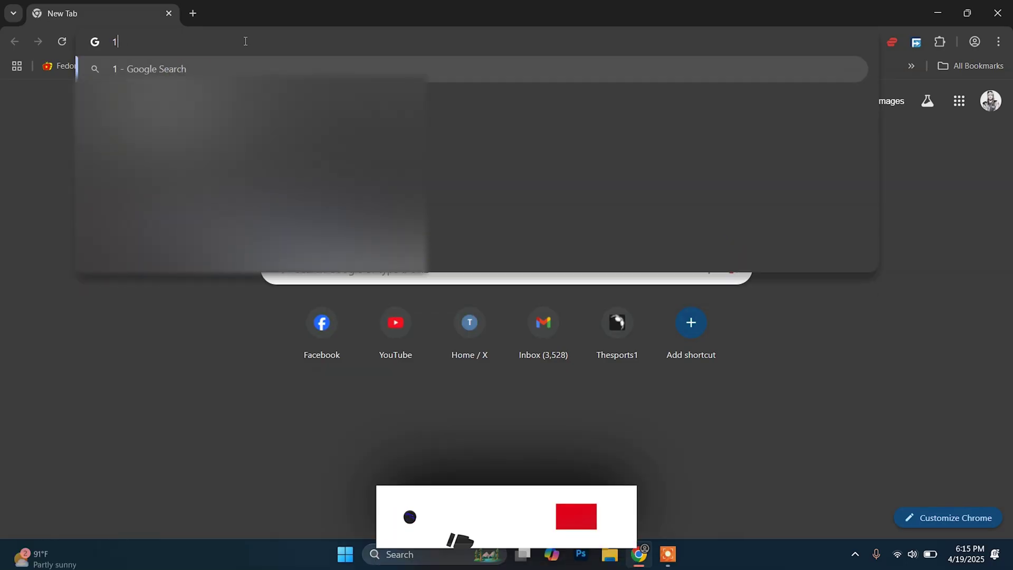
pyautogui.write('92.1')
pyautogui.press('Right')
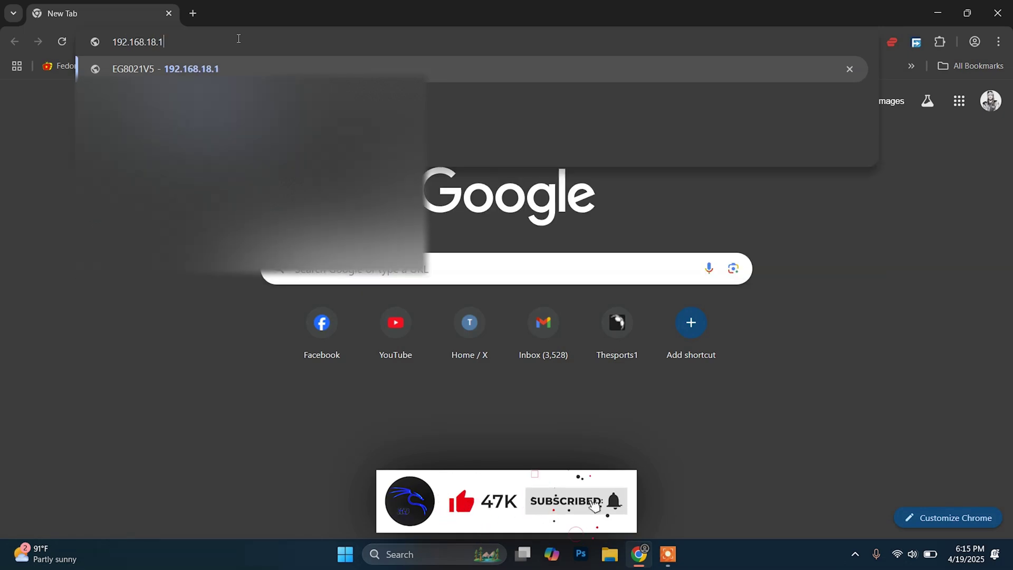
pyautogui.tripleClick(130, 36)
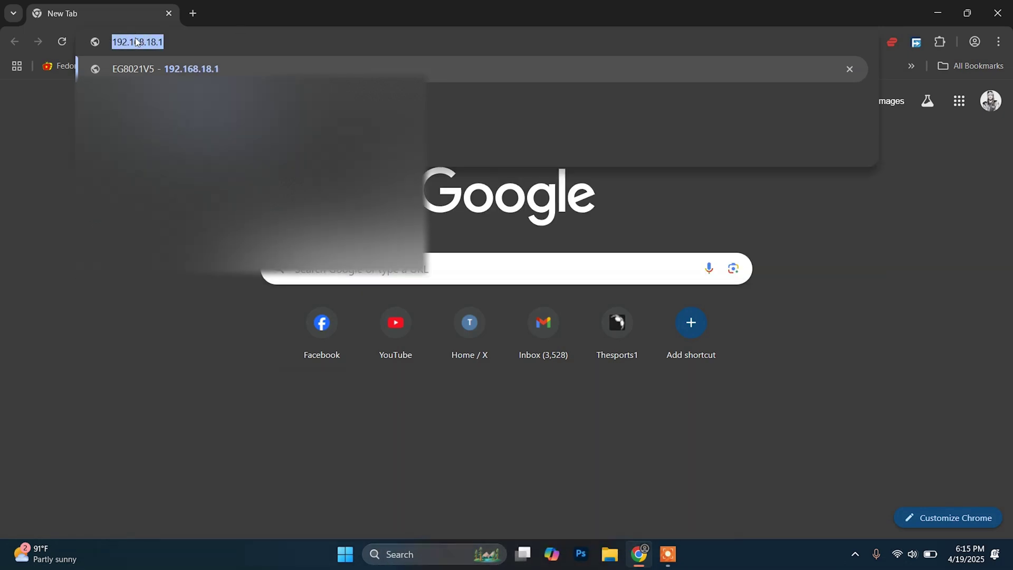
pyautogui.click(178, 39)
pyautogui.press('Return')
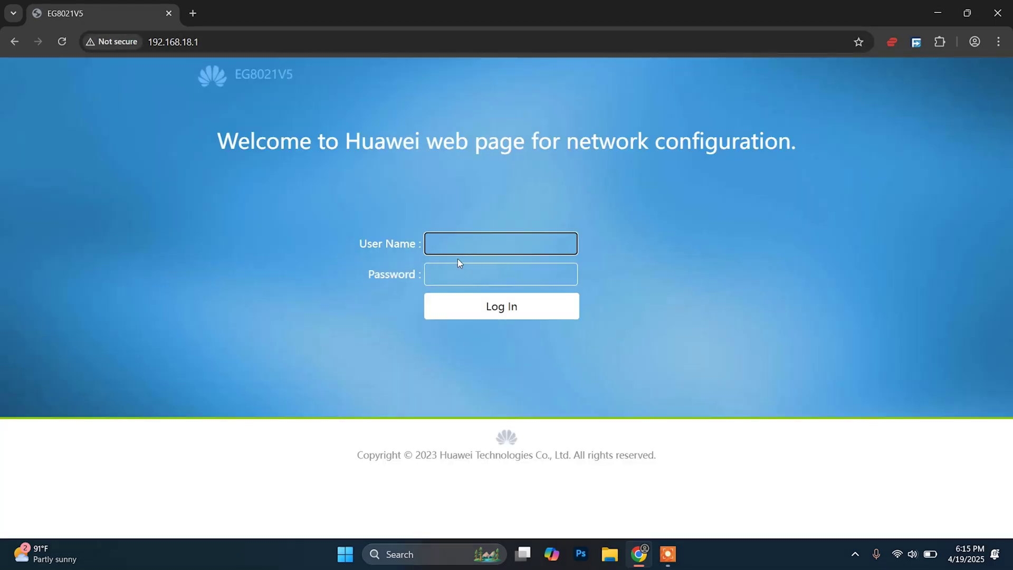
# Log in to the router with the admin user name and password.
pyautogui.click(465, 272)
pyautogui.hotkey('shift', 'Tab')
pyautogui.press('Tab')
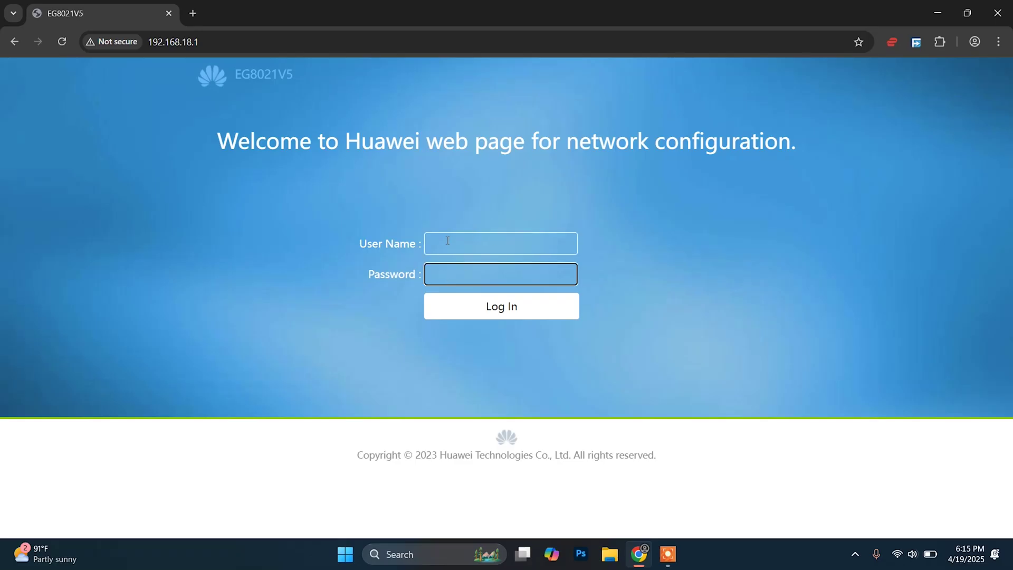
pyautogui.hotkey('shift', 'Tab')
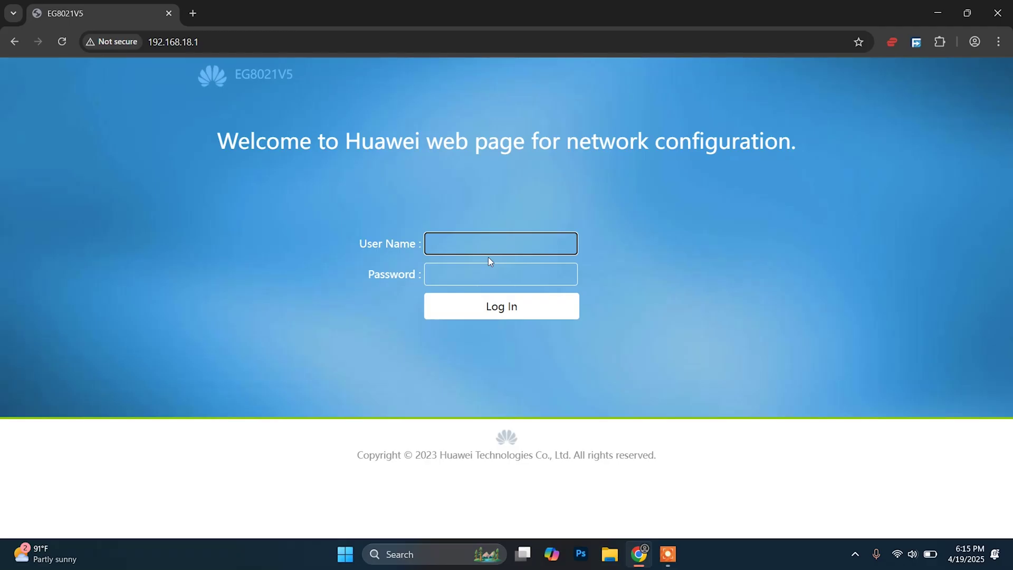
pyautogui.write('Epuser')
pyautogui.press('Tab')
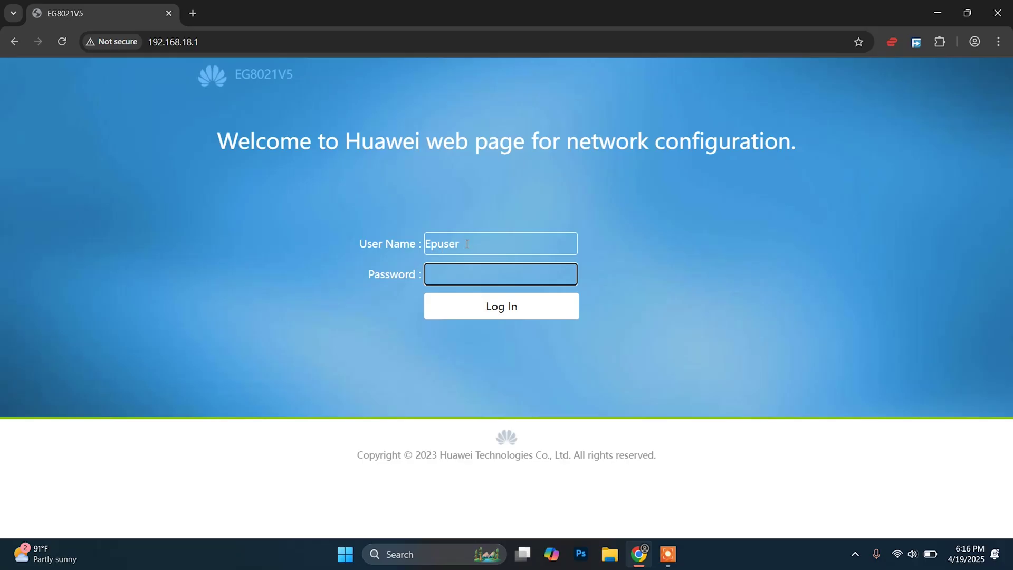
pyautogui.write('userEp')
pyautogui.click(491, 309)
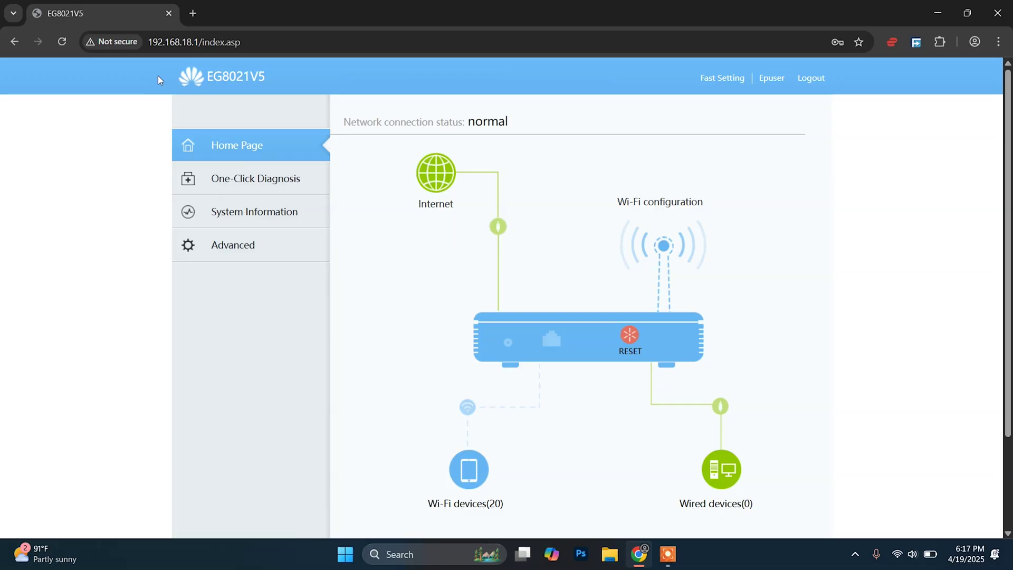
# Go to System Information > WLAN to review the 2.4 GHz and 5 GHz network details.
pyautogui.moveTo(191, 84); pyautogui.dragTo(260, 88)
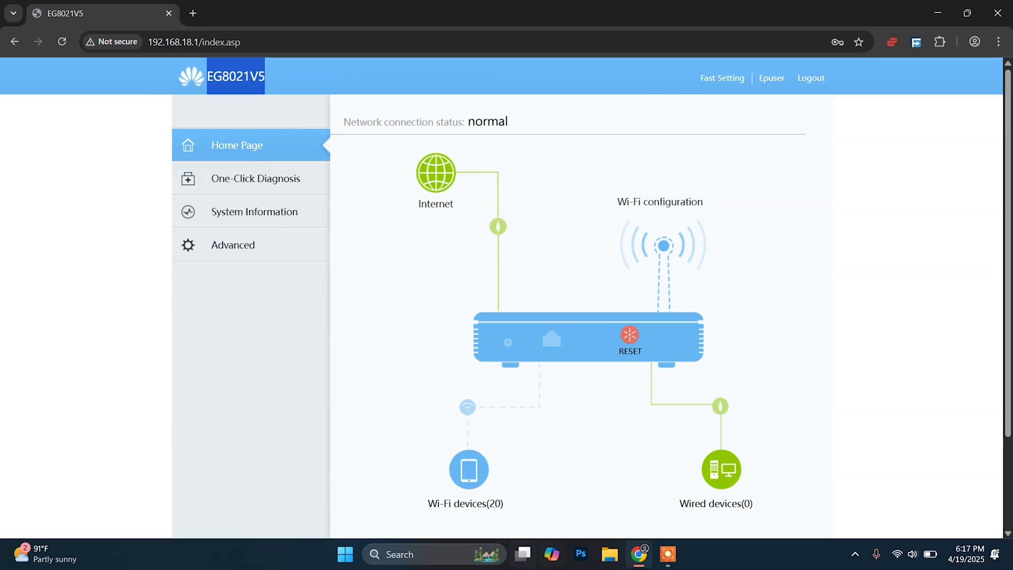
pyautogui.click(251, 218)
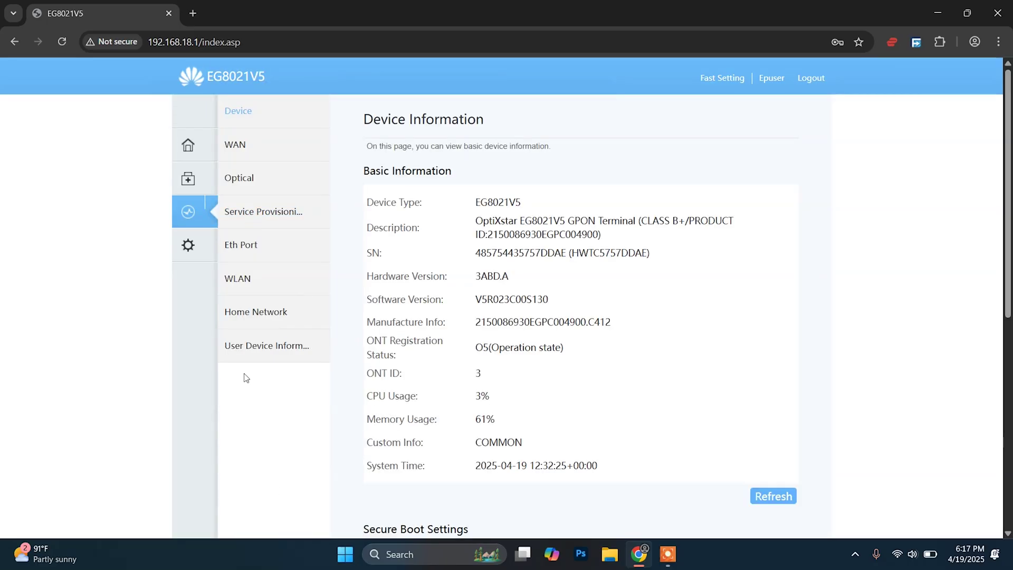
pyautogui.click(256, 283)
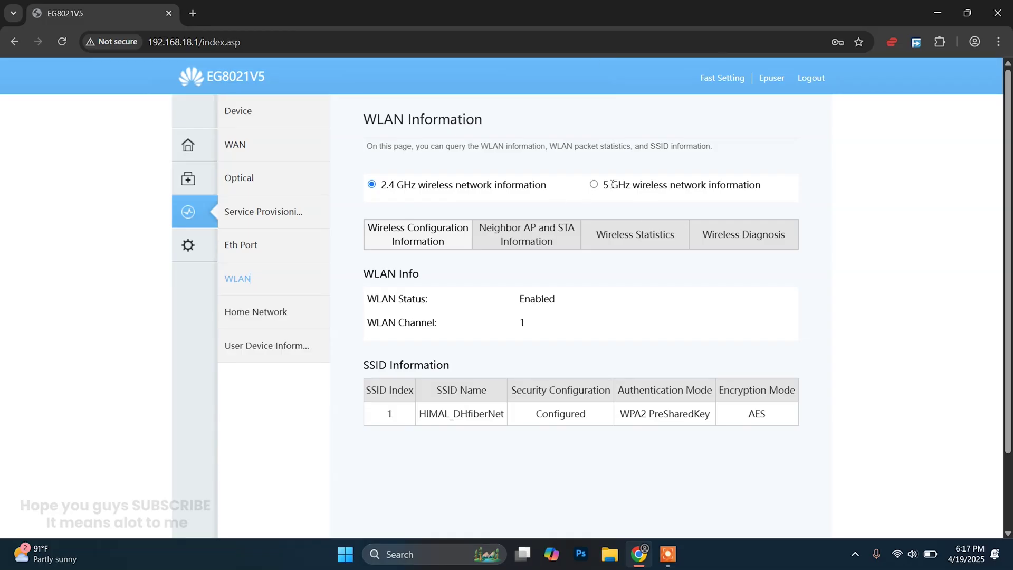
pyautogui.moveTo(600, 185); pyautogui.dragTo(767, 184)
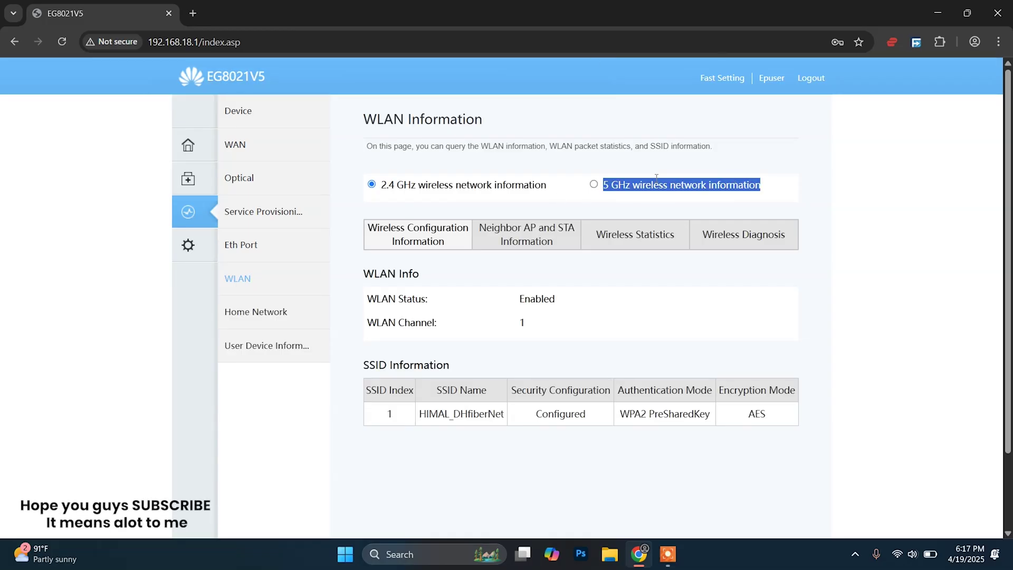
pyautogui.tripleClick(548, 187)
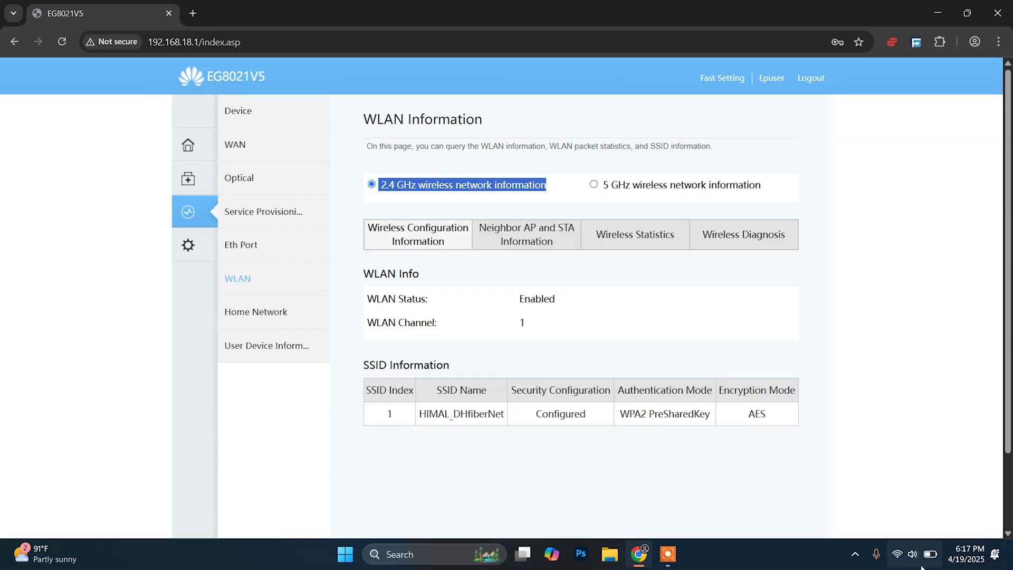
pyautogui.click(897, 554)
pyautogui.click(833, 316)
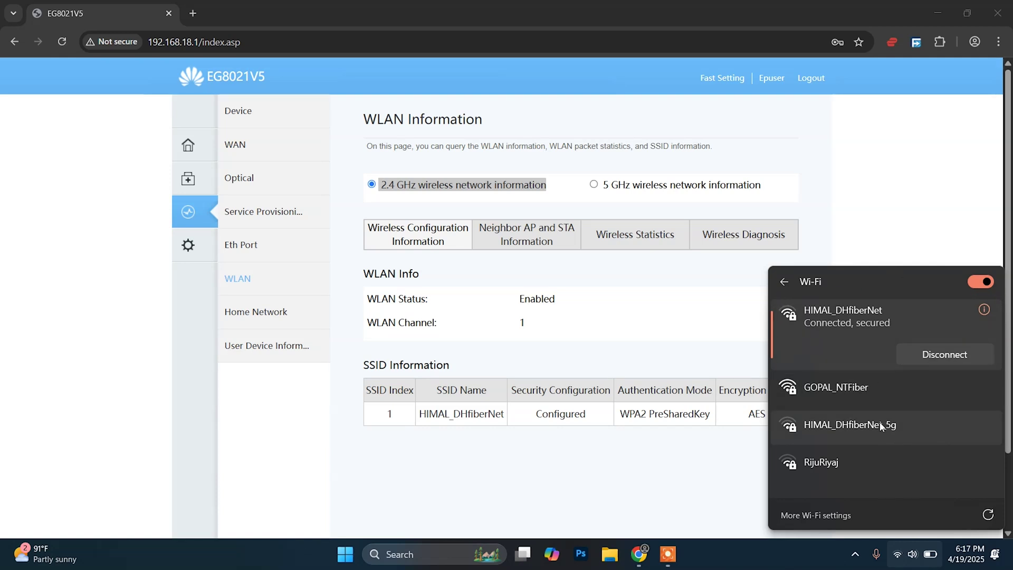
pyautogui.click(784, 281)
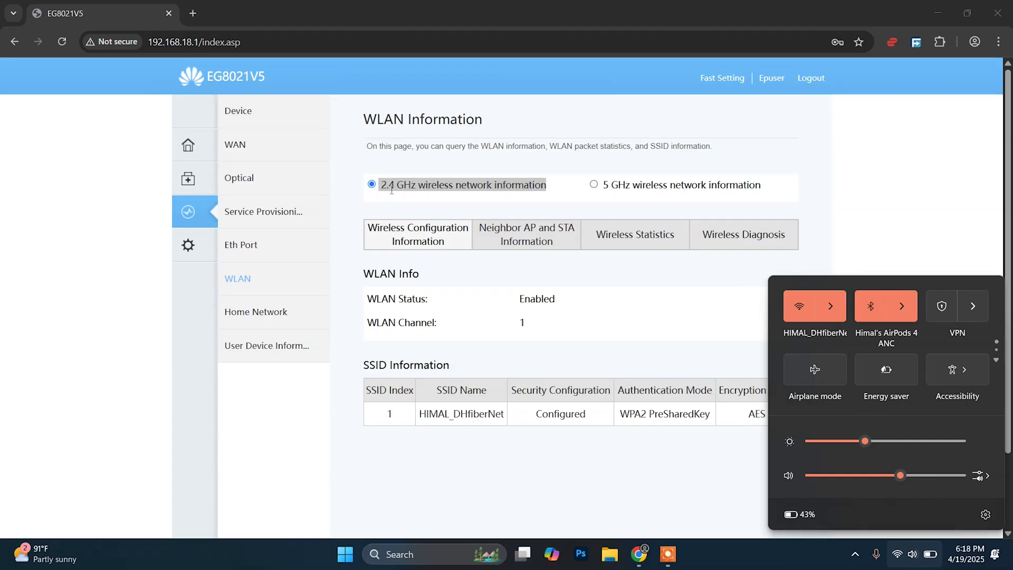
pyautogui.click(681, 201)
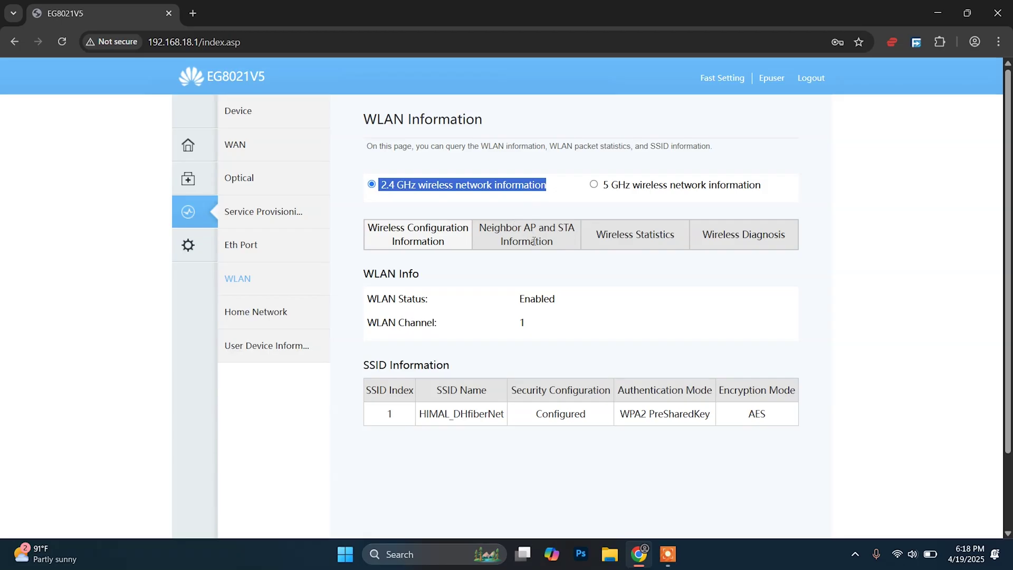
# Query the 2.4 GHz neighbor AP and connected station list.
pyautogui.click(533, 241)
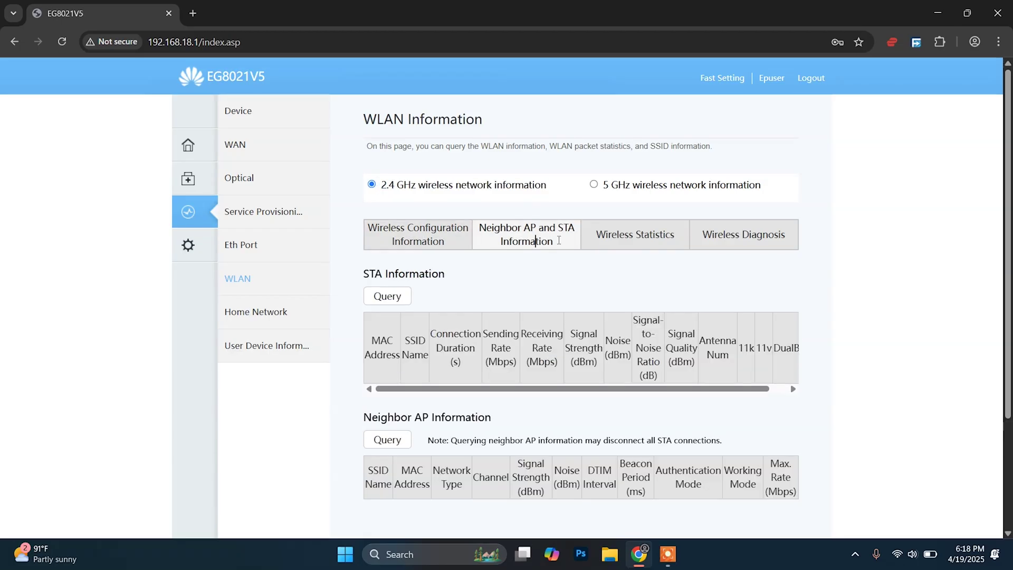
pyautogui.click(391, 299)
pyautogui.scroll(-1, 338, 378)
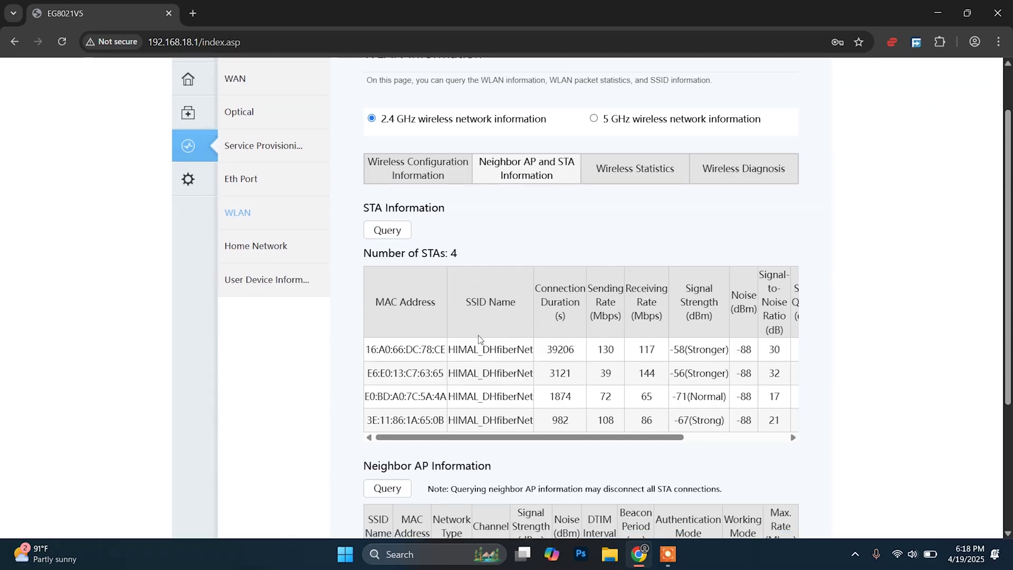
pyautogui.doubleClick(453, 350)
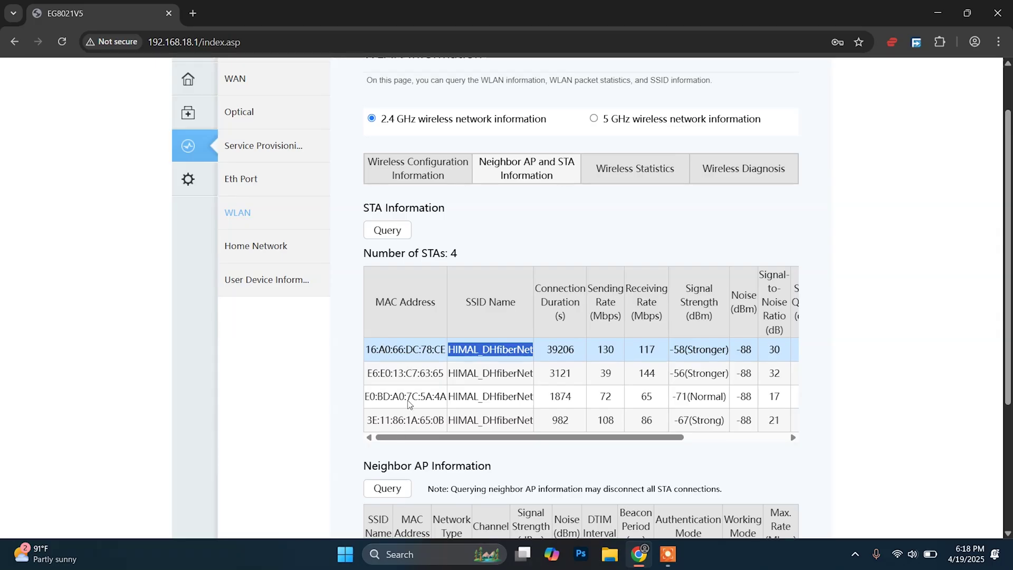
# Select and copy the third station's MAC address E0:BD:A0:7C:5A:4A.
pyautogui.scroll(-2, 428, 359)
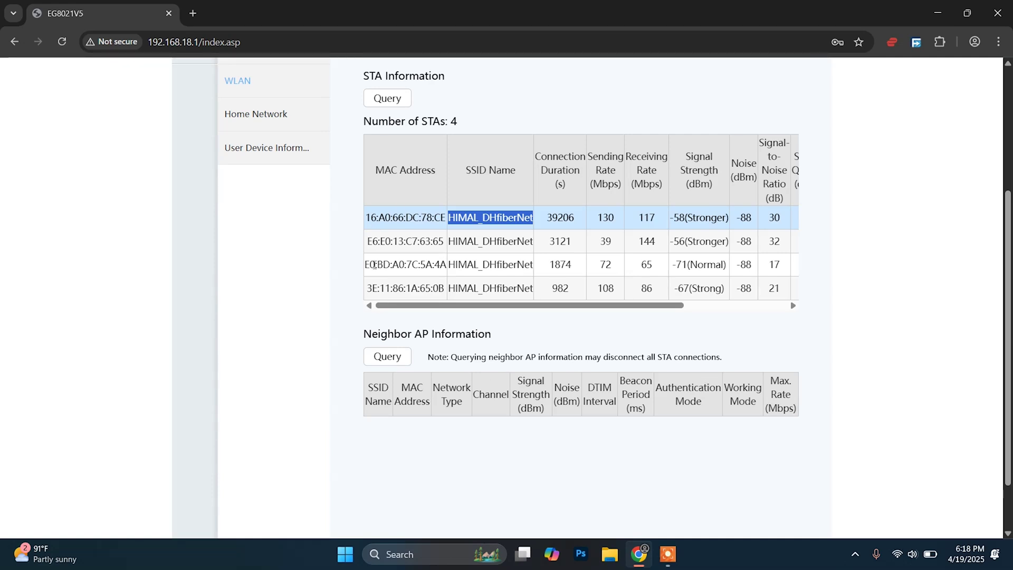
pyautogui.moveTo(365, 268); pyautogui.dragTo(449, 268)
pyautogui.hotkey('ctrl', 'c')
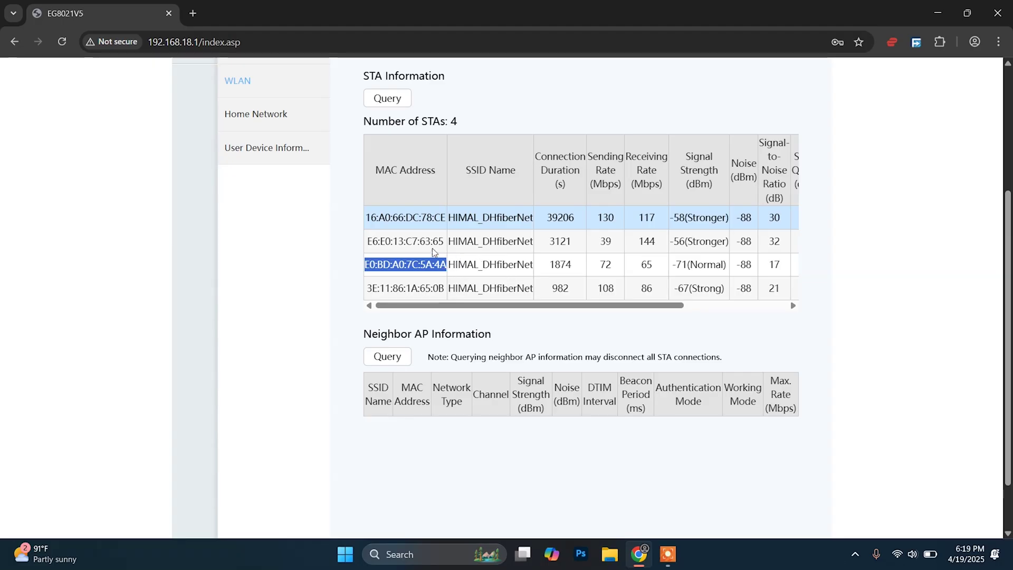
pyautogui.moveTo(567, 305); pyautogui.dragTo(502, 323)
pyautogui.scroll(3, 334, 328)
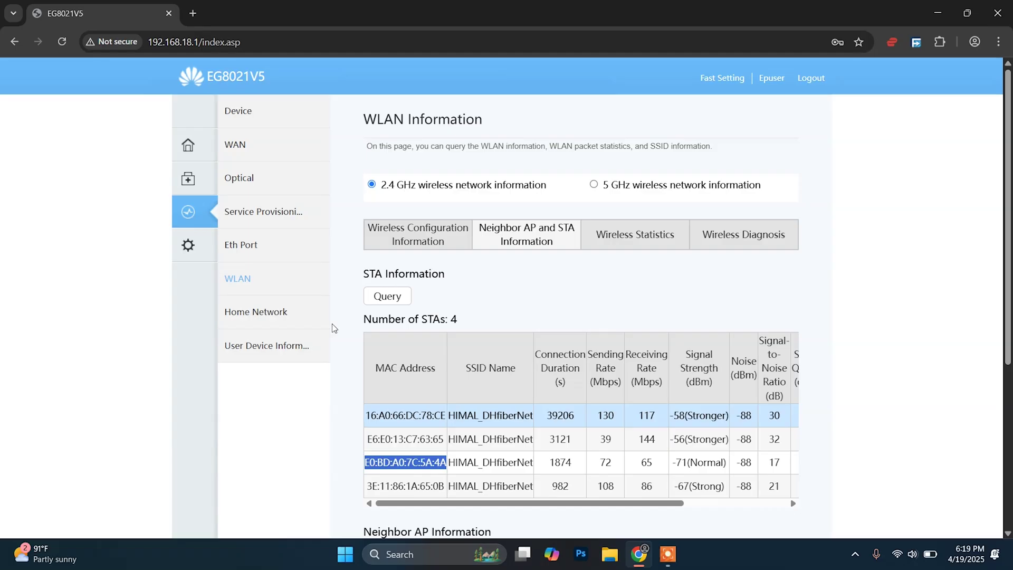
pyautogui.press('super+d')
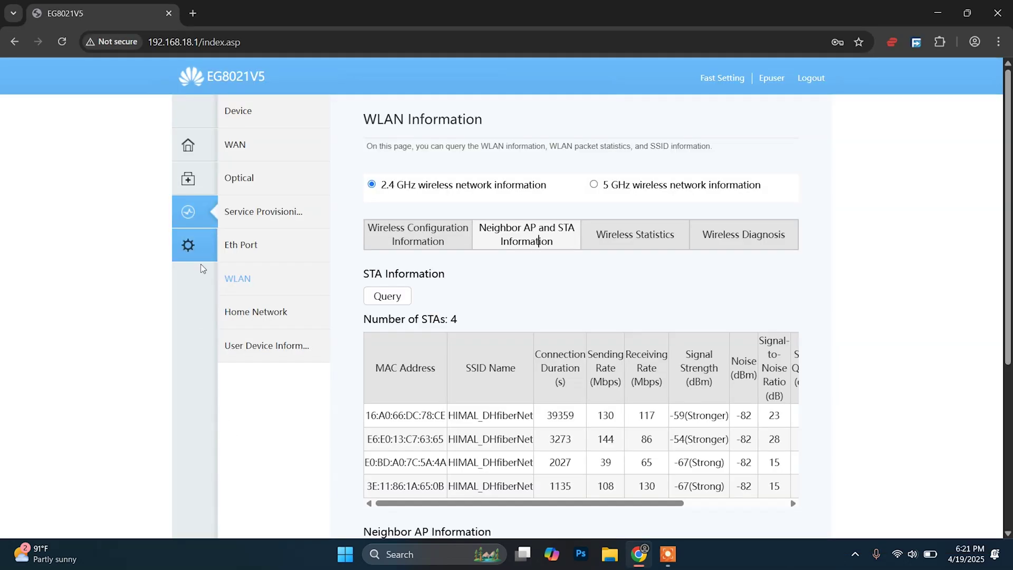
# Under Security > Wi-Fi MAC Filtering, enable WLAN MAC Filter with Filter Mode set to Blacklist.
pyautogui.click(194, 252)
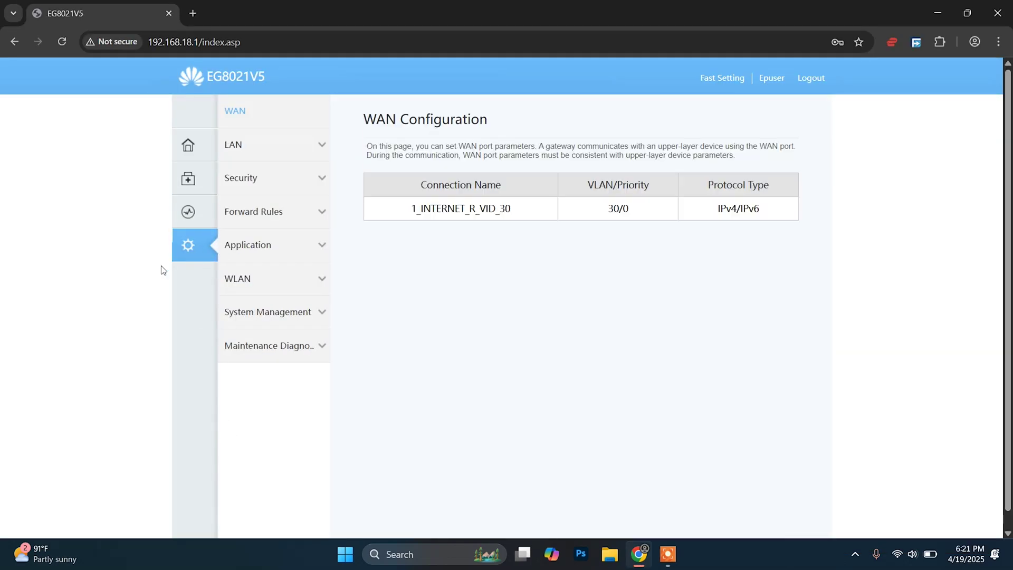
pyautogui.click(299, 186)
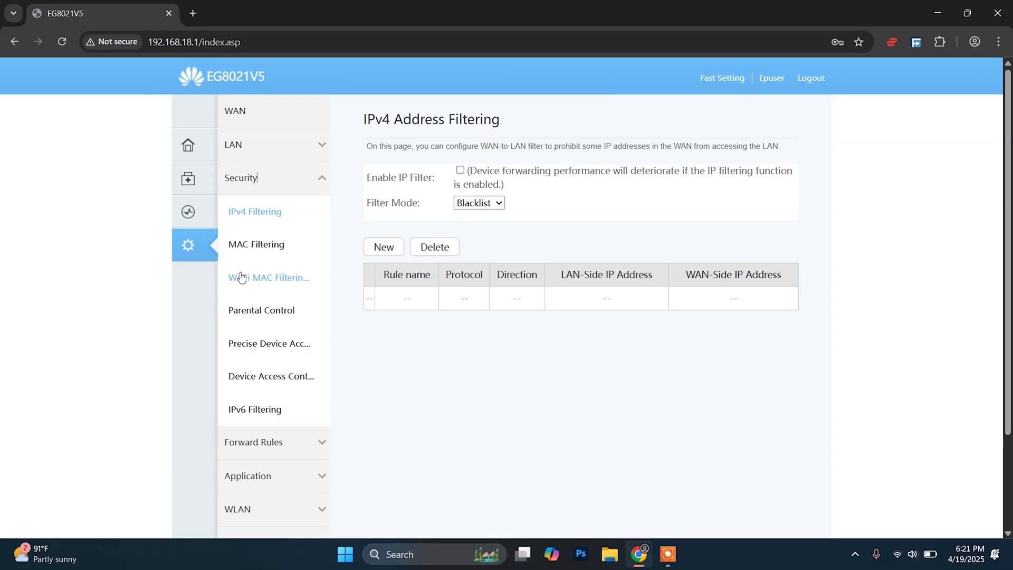
pyautogui.click(295, 283)
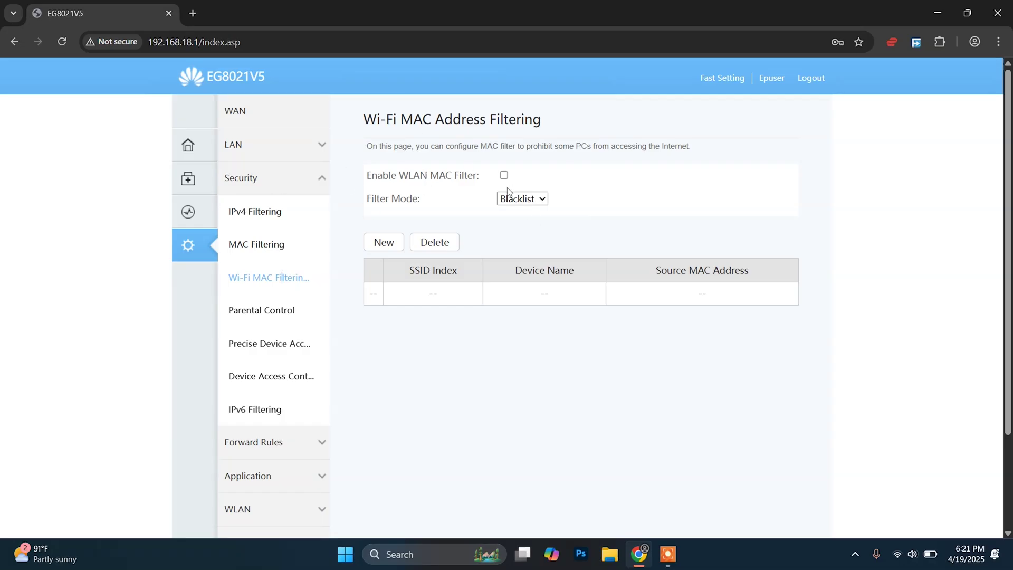
pyautogui.moveTo(418, 177); pyautogui.dragTo(473, 177)
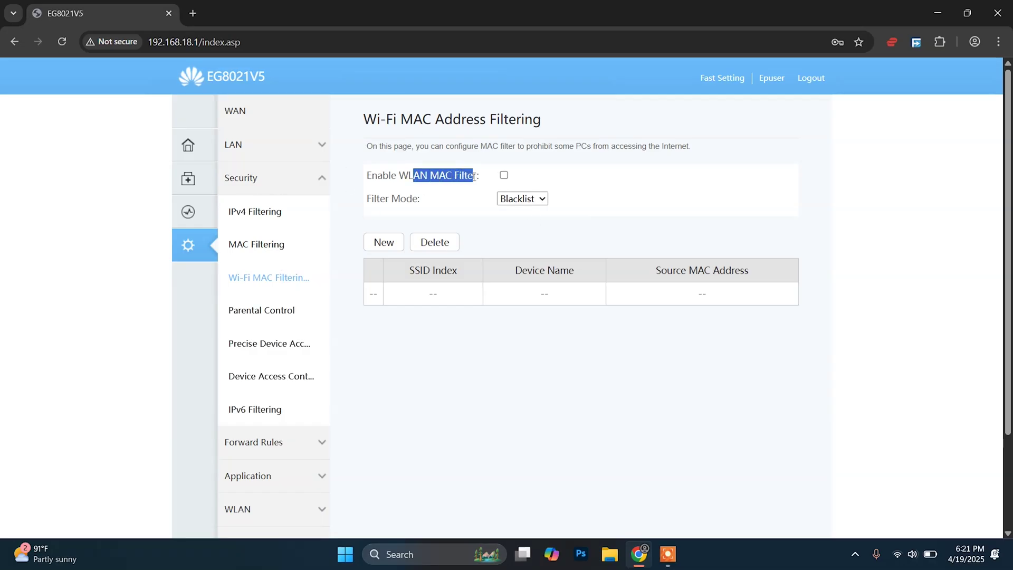
pyautogui.click(504, 175)
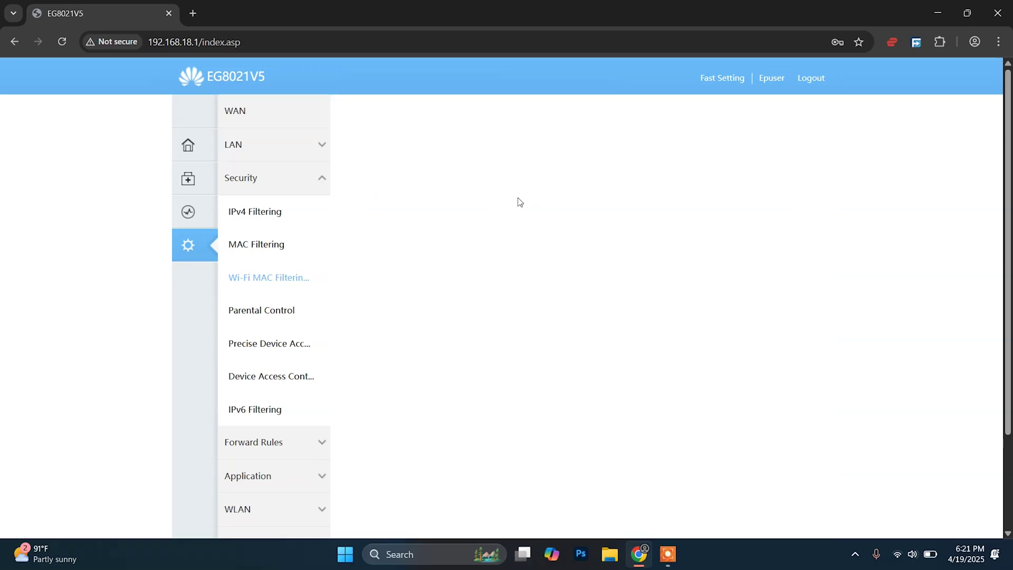
pyautogui.click(525, 205)
pyautogui.click(528, 216)
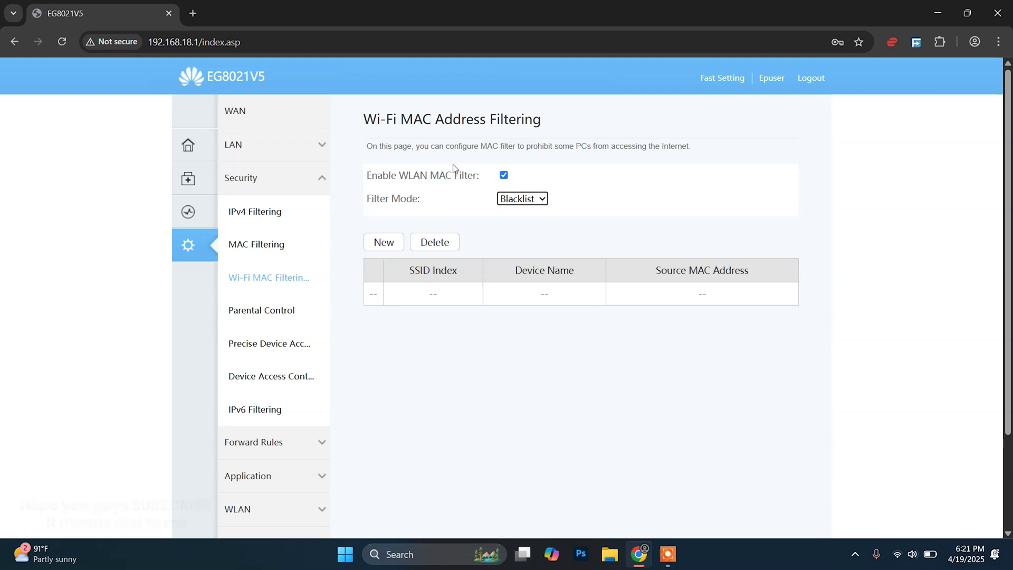
# Start a new filter rule, paste the MAC into the source MAC field, then clear it.
pyautogui.click(384, 248)
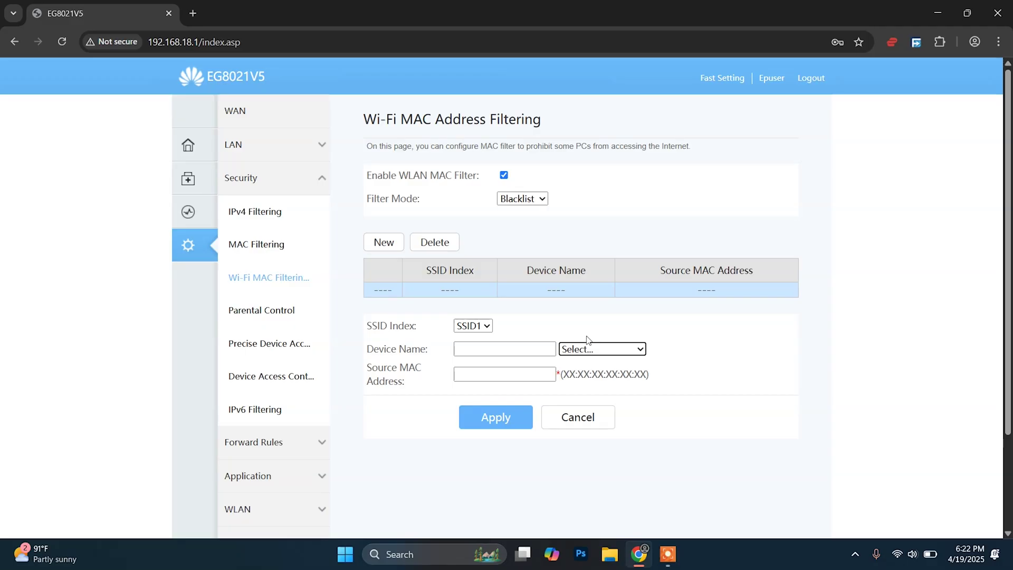
pyautogui.click(488, 376)
pyautogui.hotkey('ctrl', 'v')
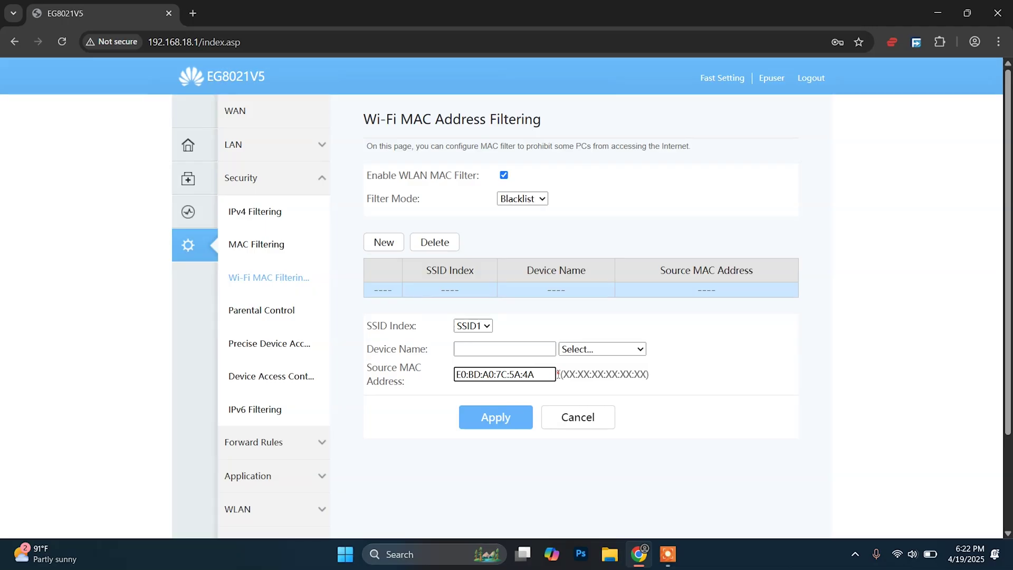
pyautogui.moveTo(534, 378); pyautogui.dragTo(445, 388)
pyautogui.hotkey('ctrl', 'c')
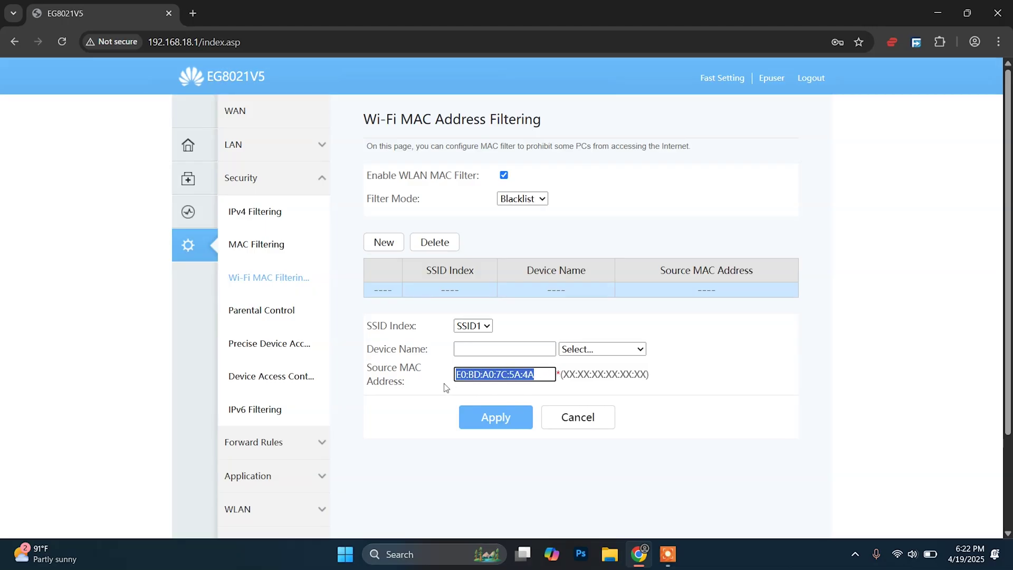
pyautogui.press('BackSpace')
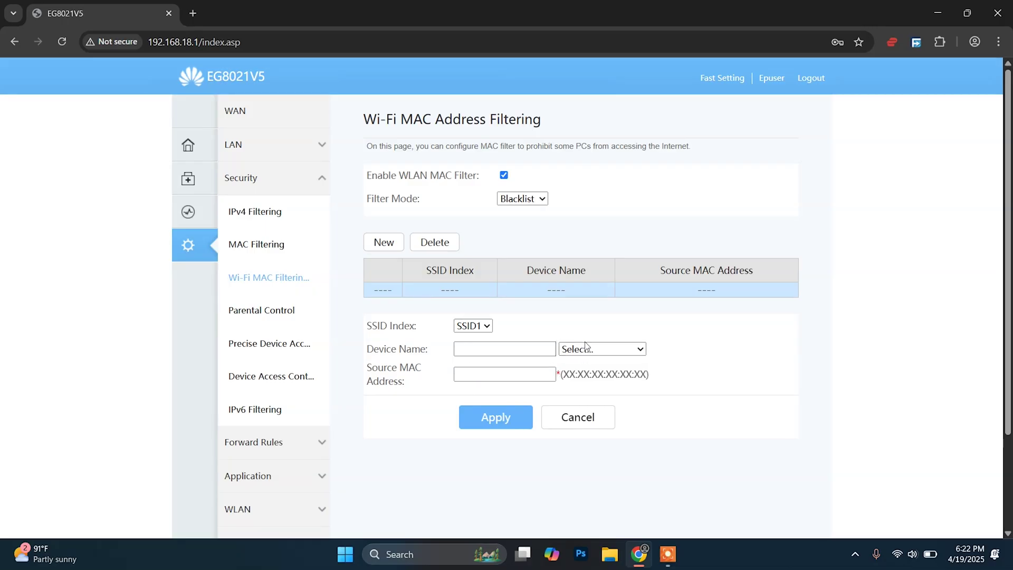
# Pick device e0:bd:a0:7c:5a:4a from Device Name Select, then reset the choice and clear the fields.
pyautogui.click(586, 348)
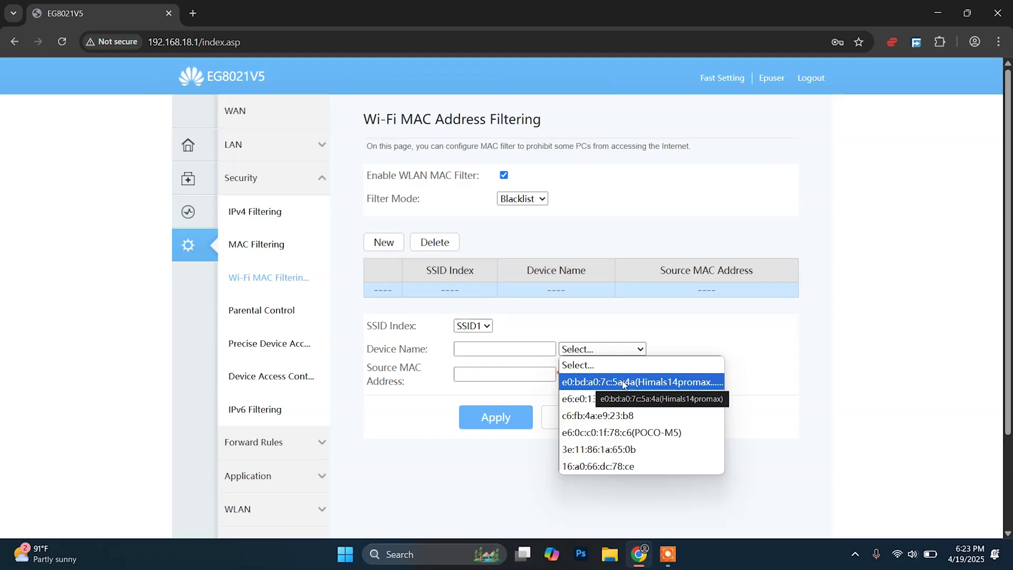
pyautogui.click(656, 383)
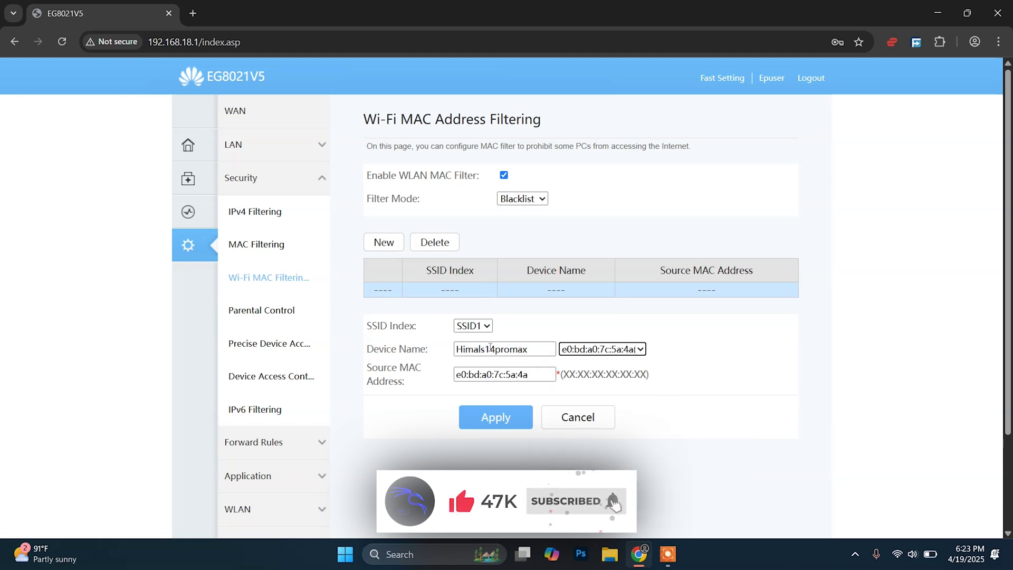
pyautogui.click(601, 350)
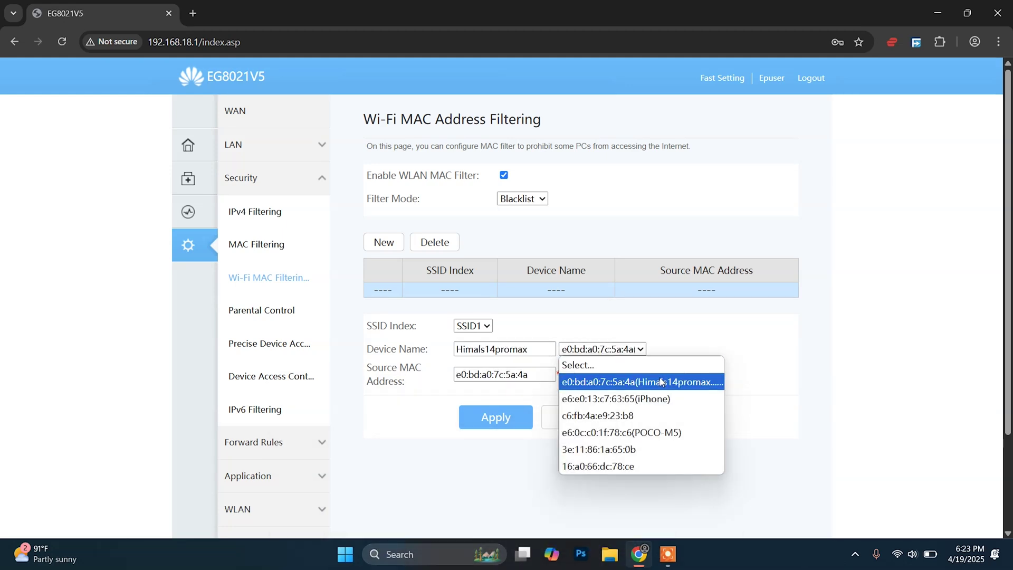
pyautogui.click(744, 351)
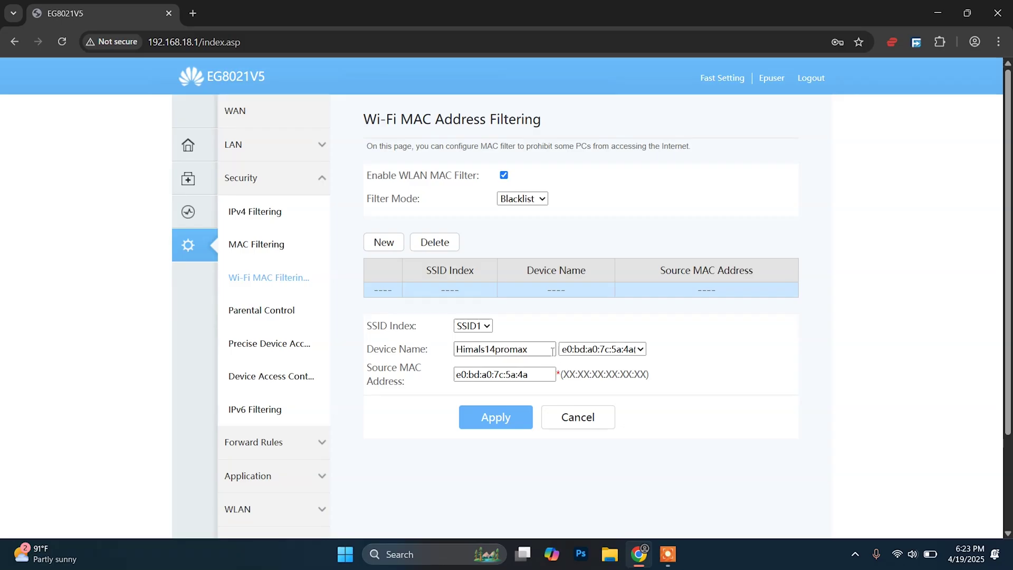
pyautogui.click(600, 352)
pyautogui.click(600, 370)
pyautogui.click(515, 372)
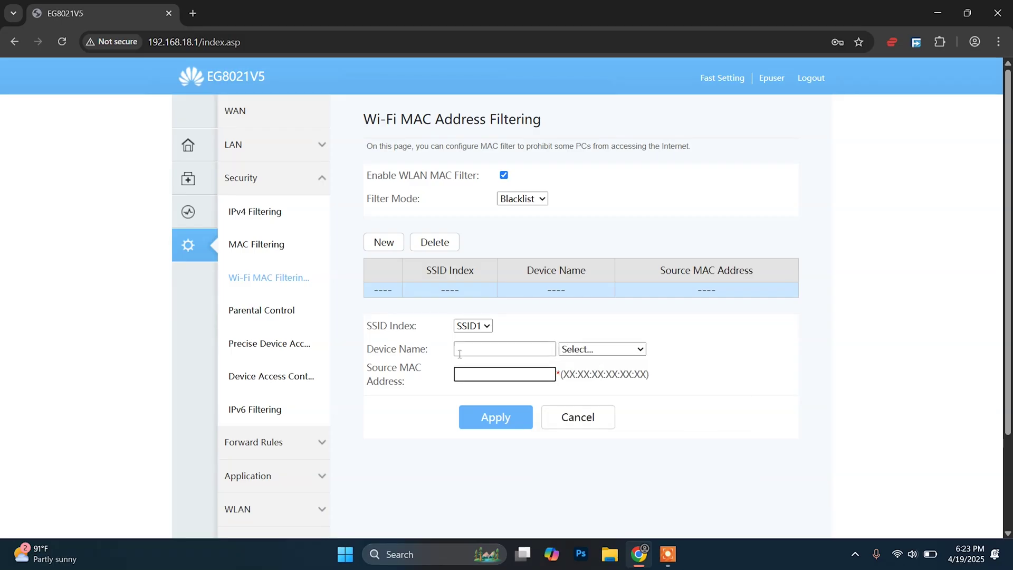
pyautogui.hotkey('ctrl', 'v')
pyautogui.click(493, 343)
pyautogui.write('iphone')
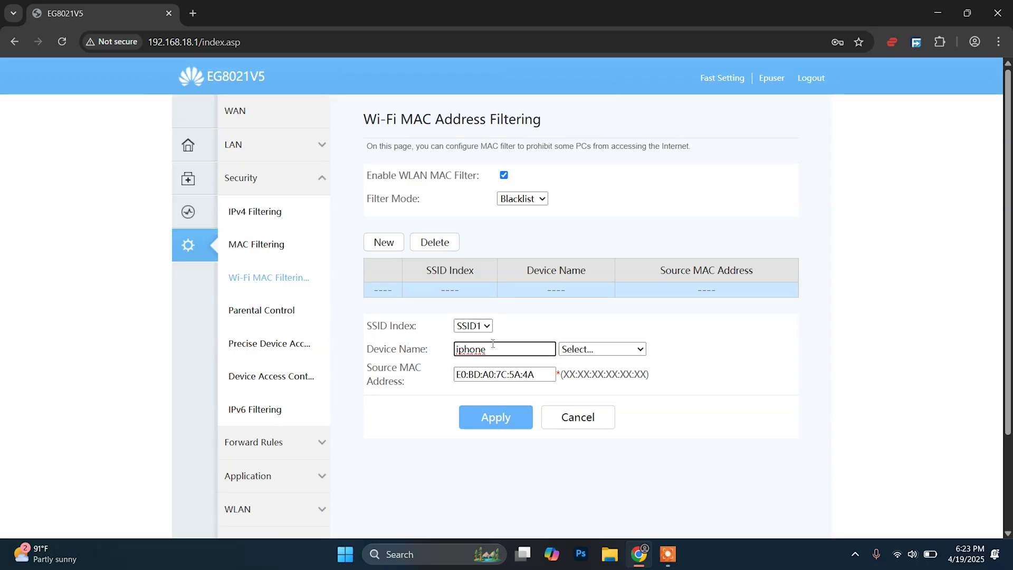
pyautogui.click(604, 353)
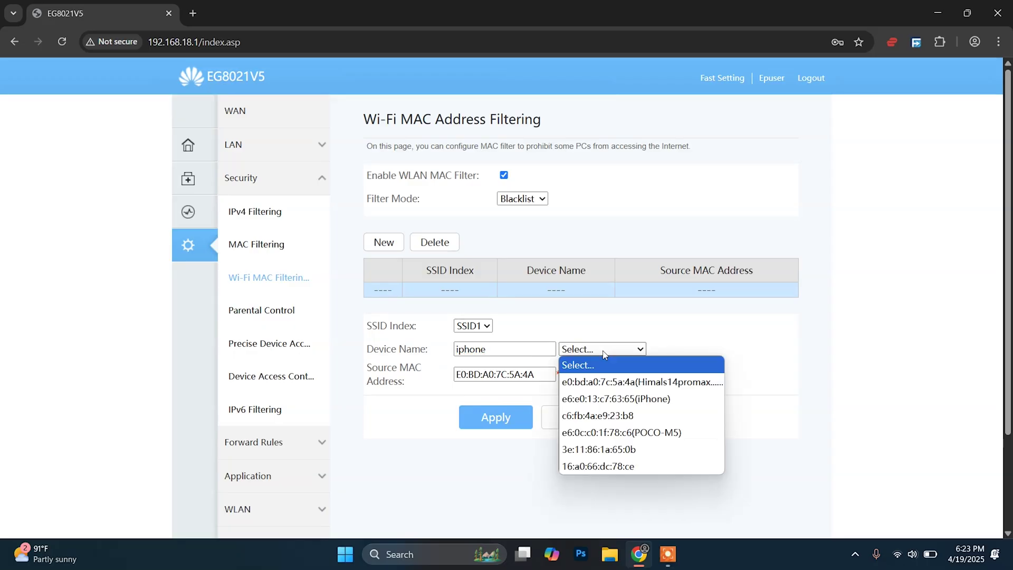
pyautogui.click(663, 382)
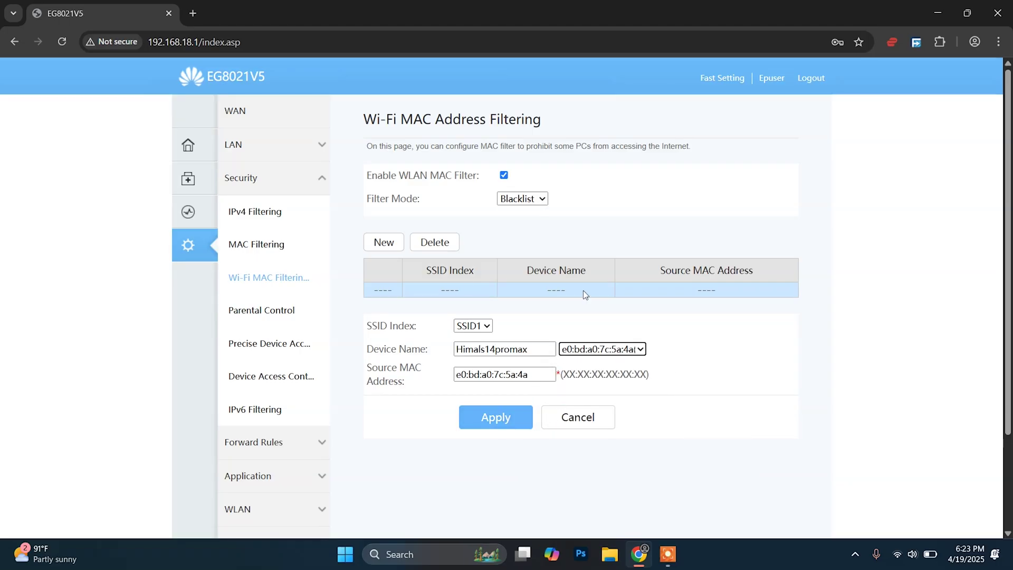
pyautogui.click(507, 425)
# Apply the rule so the e0:bd:a0:7c:5a:4a blacklist entry on SSID1 appears in the table.
pyautogui.click(496, 420)
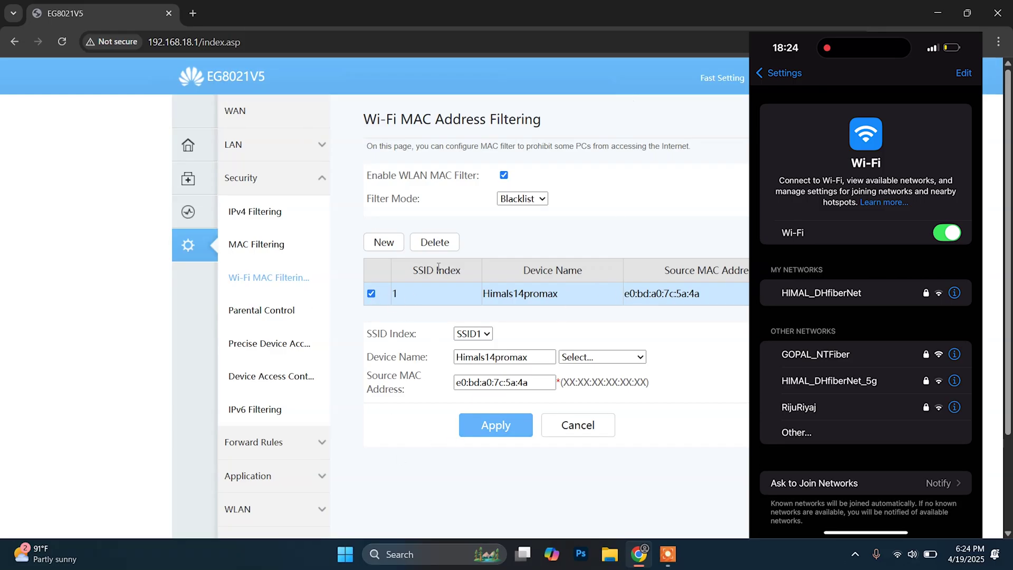
# Delete the e0:bd:a0:7c:5a:4a blacklist rule and confirm with OK.
pyautogui.click(425, 242)
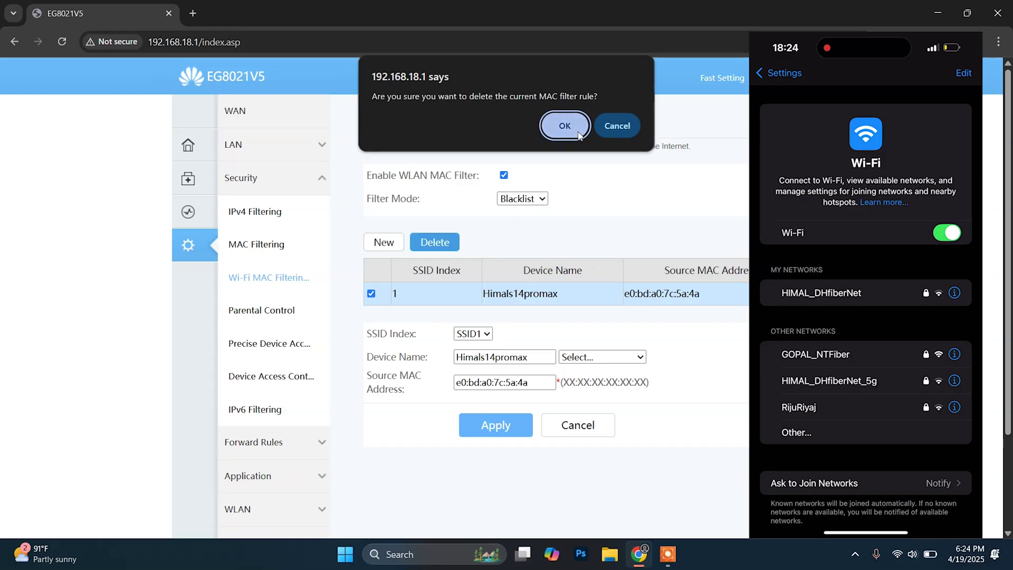
pyautogui.click(565, 126)
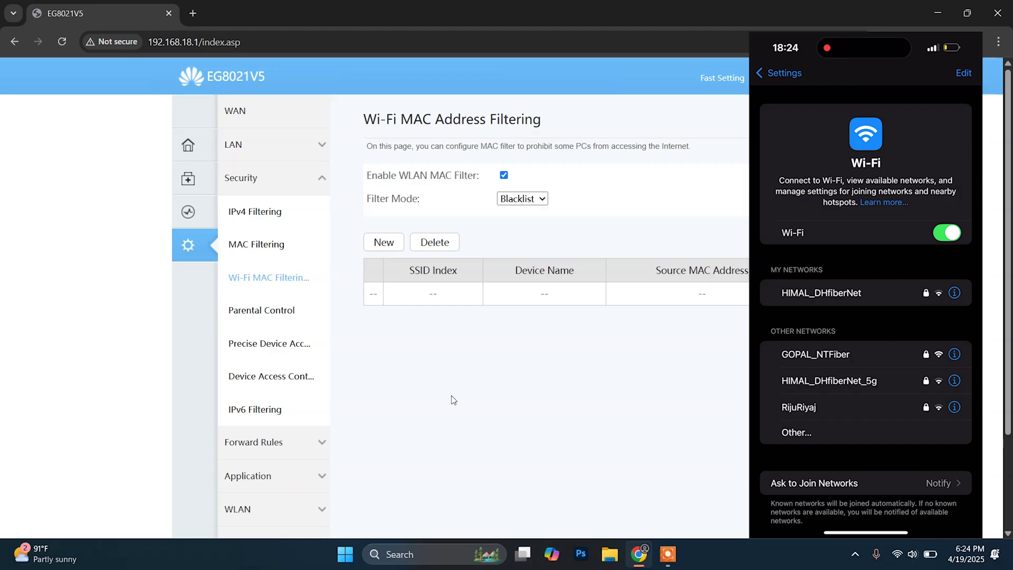